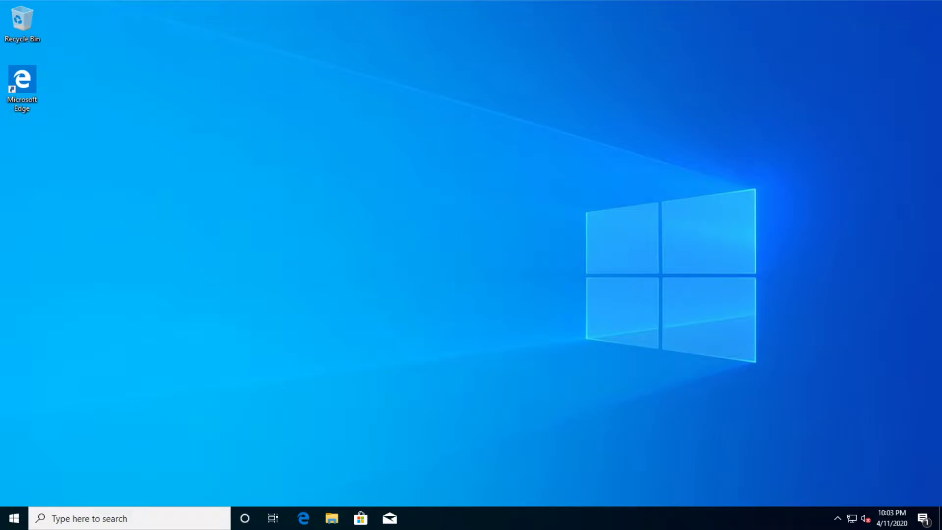
# Open the Start menu to search for 'lan' Language settings.
pyautogui.click(14, 518)
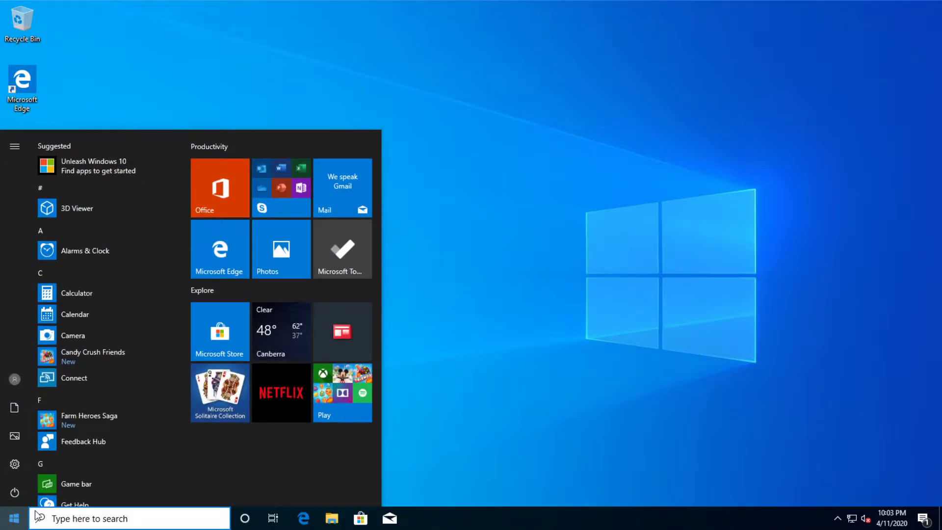
pyautogui.write('lan')
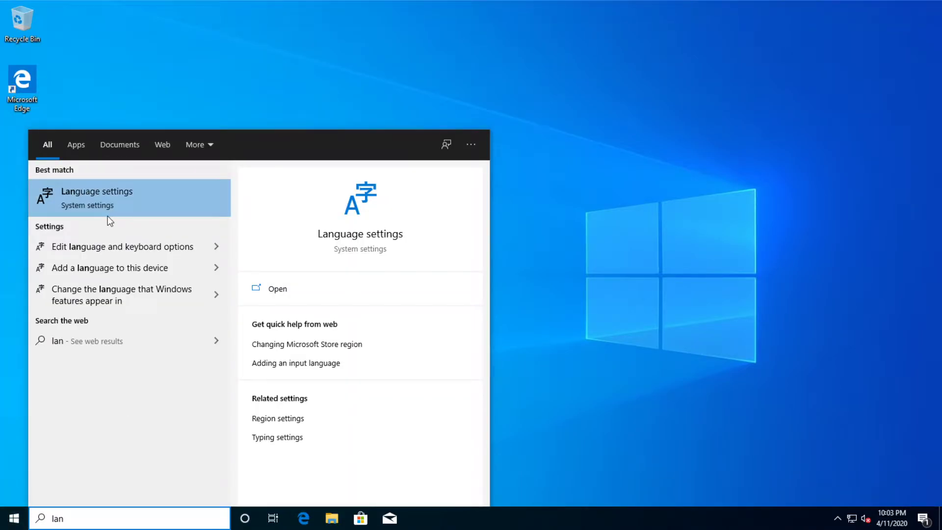
# Open Language settings, then bring up and dismiss the Start power-user menu.
pyautogui.click(113, 198)
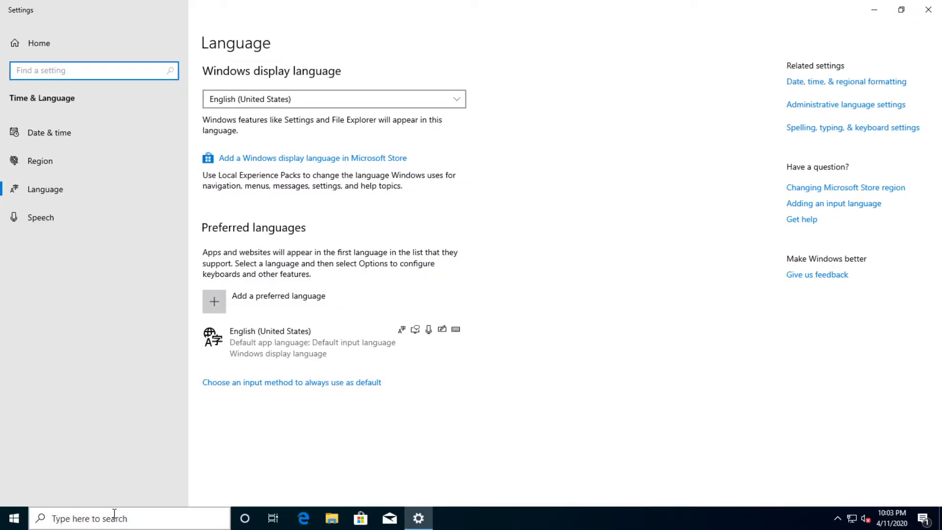
pyautogui.click(13, 518)
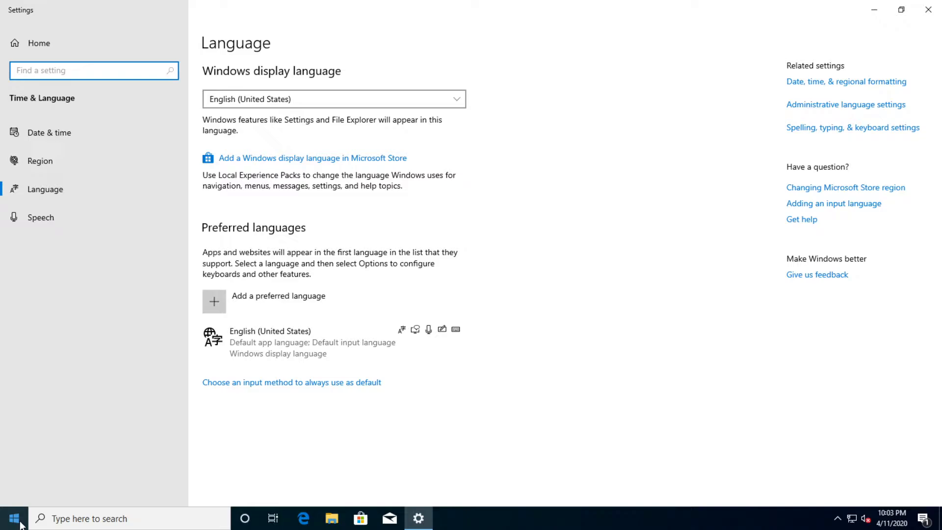
pyautogui.rightClick(21, 523)
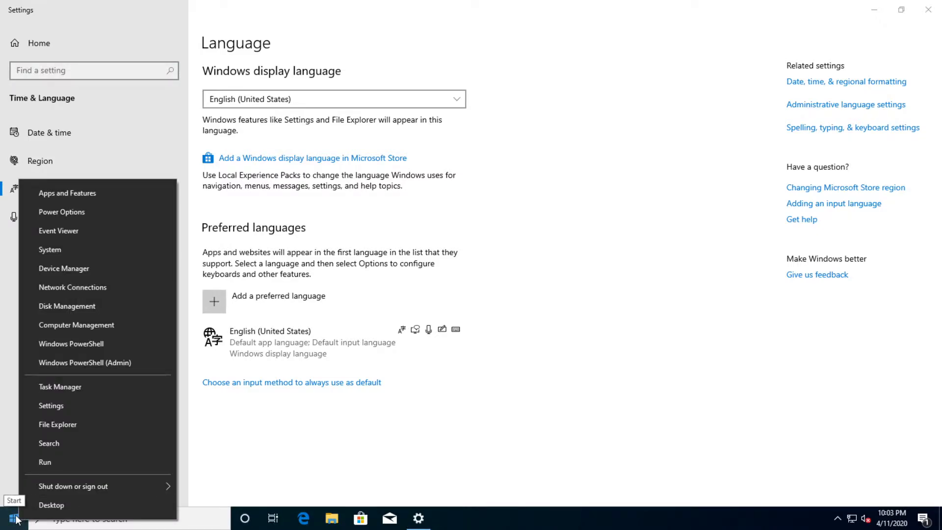
pyautogui.click(62, 409)
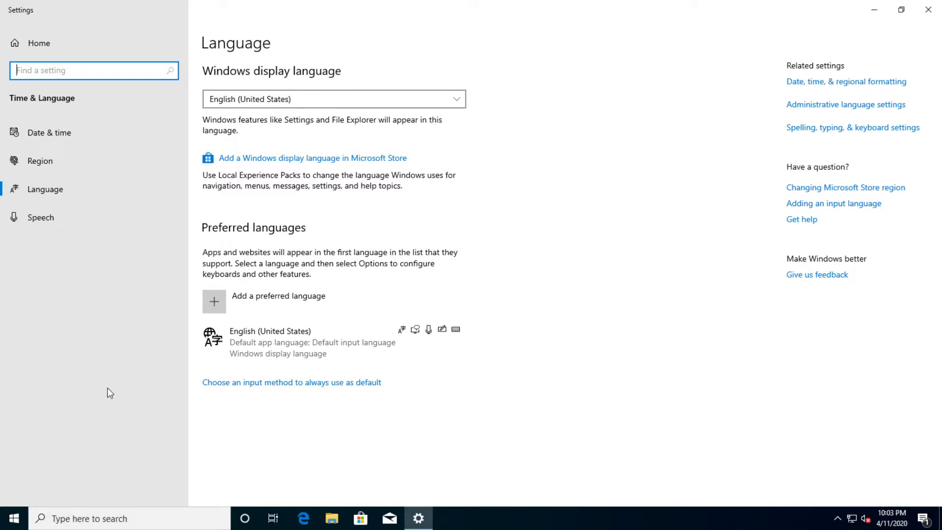
# Close Settings, relaunch it from the Start right-click menu, and open Language settings.
pyautogui.click(929, 10)
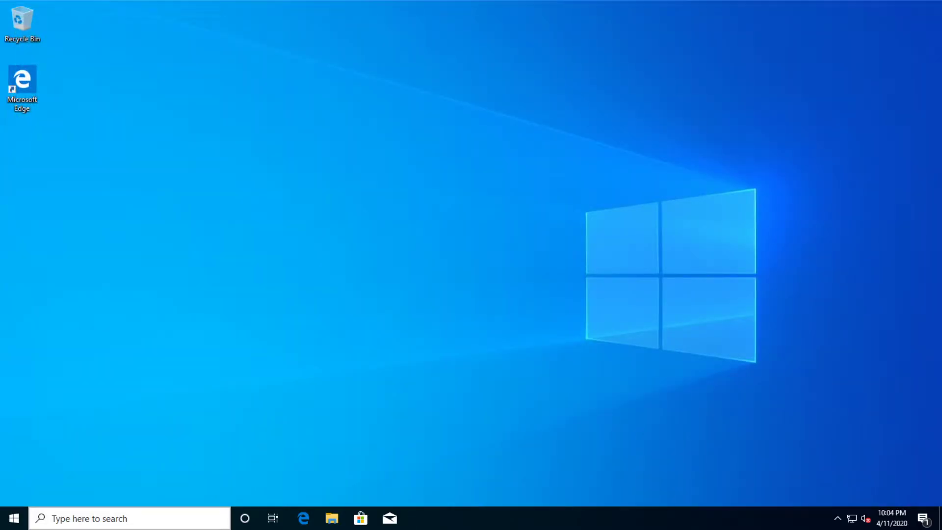
pyautogui.rightClick(14, 519)
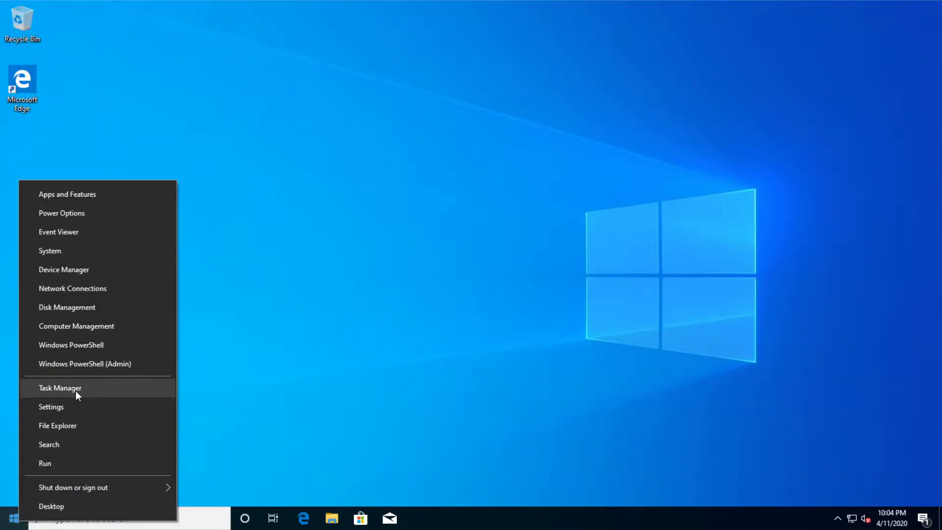
pyautogui.click(70, 403)
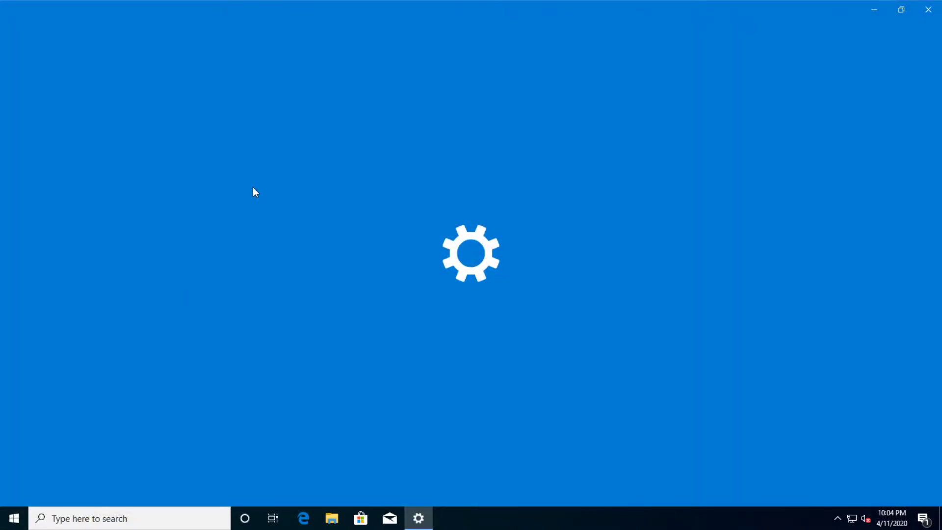
pyautogui.write('l')
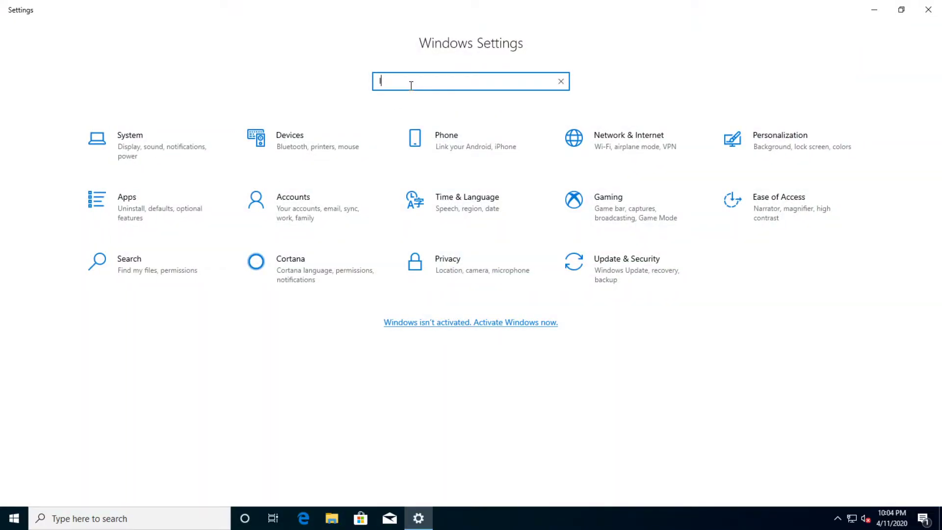
pyautogui.write('angu')
pyautogui.click(426, 107)
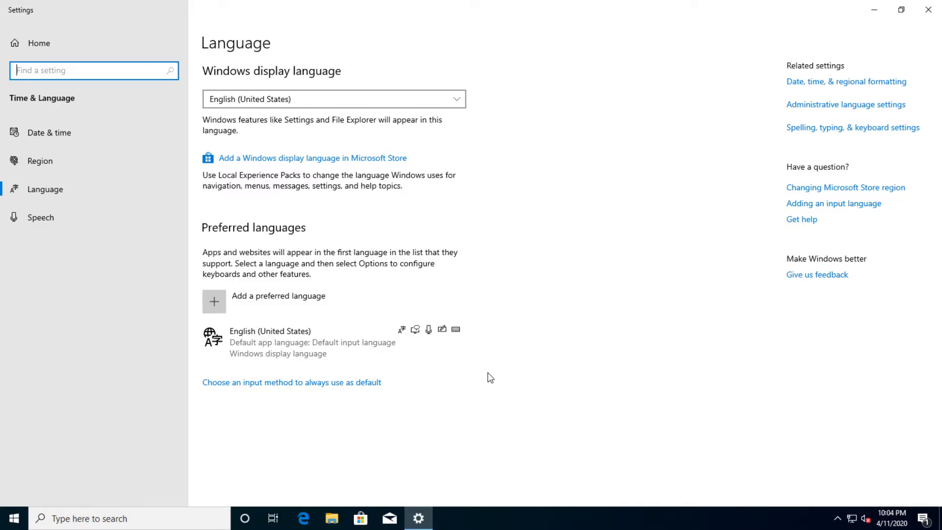
# Add English (Australia) as a preferred language with Set as my display language ticked.
pyautogui.click(265, 305)
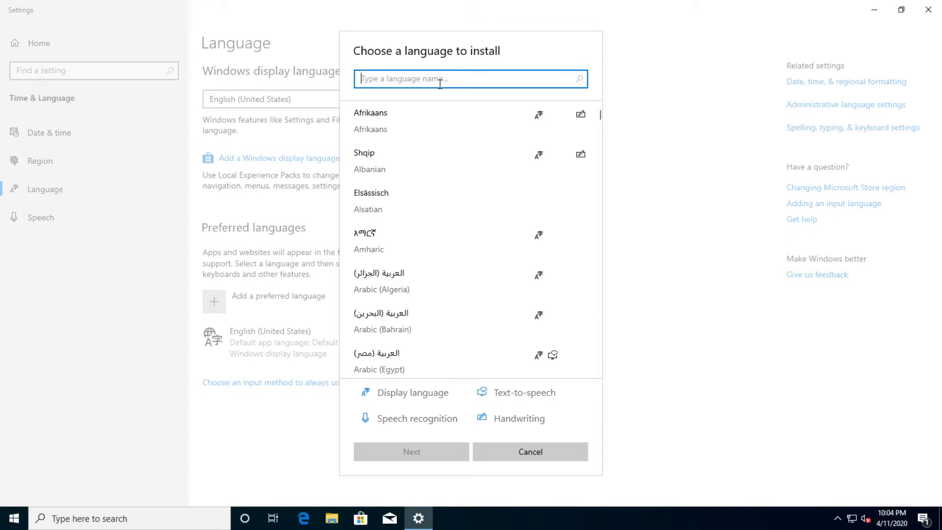
pyautogui.write('aus')
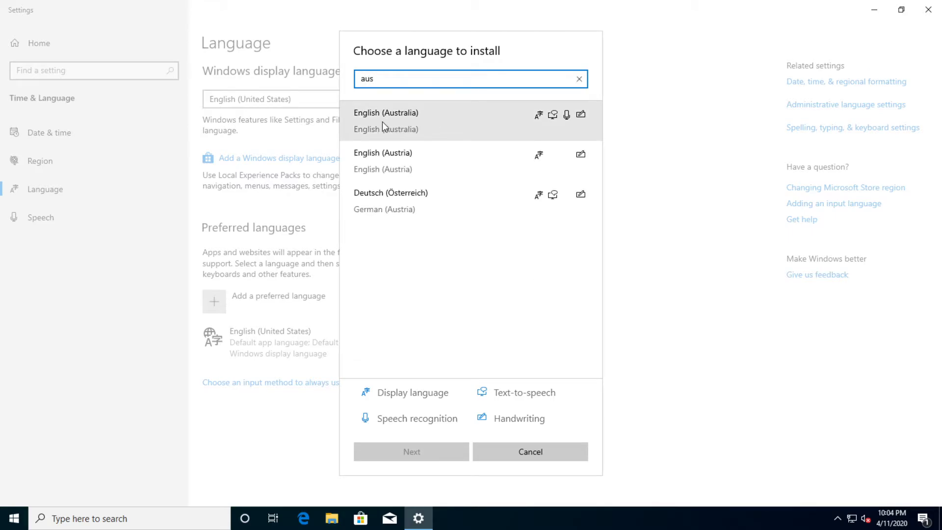
pyautogui.click(395, 122)
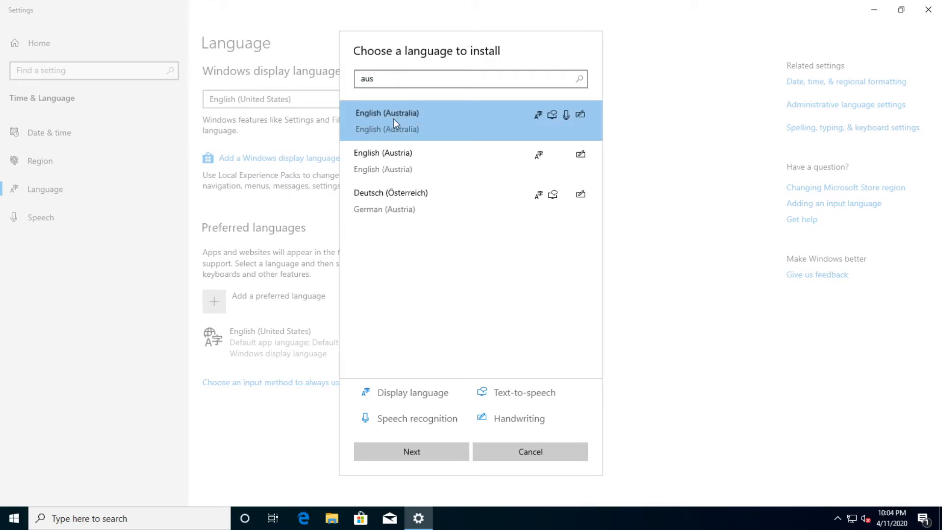
pyautogui.click(411, 452)
pyautogui.click(361, 122)
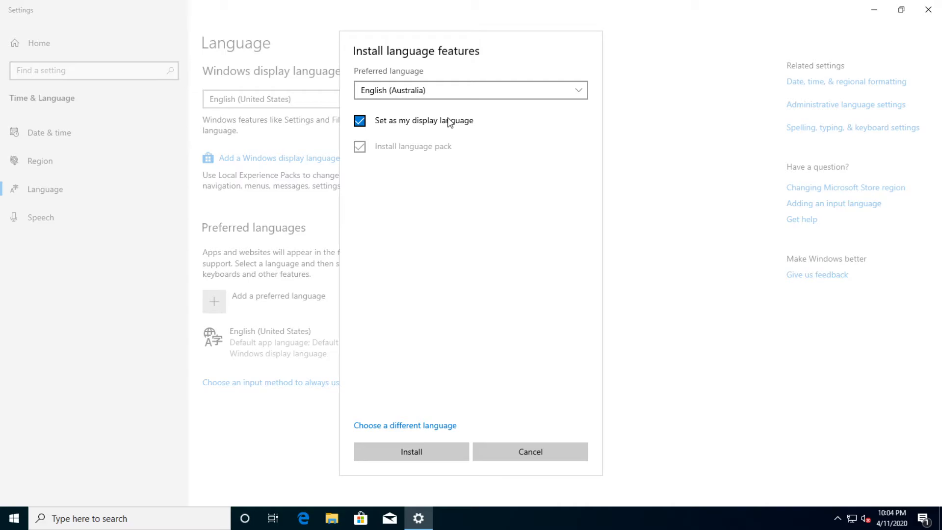
# Install the English (Australia) language pack and wait for the sign-out prompt.
pyautogui.click(421, 449)
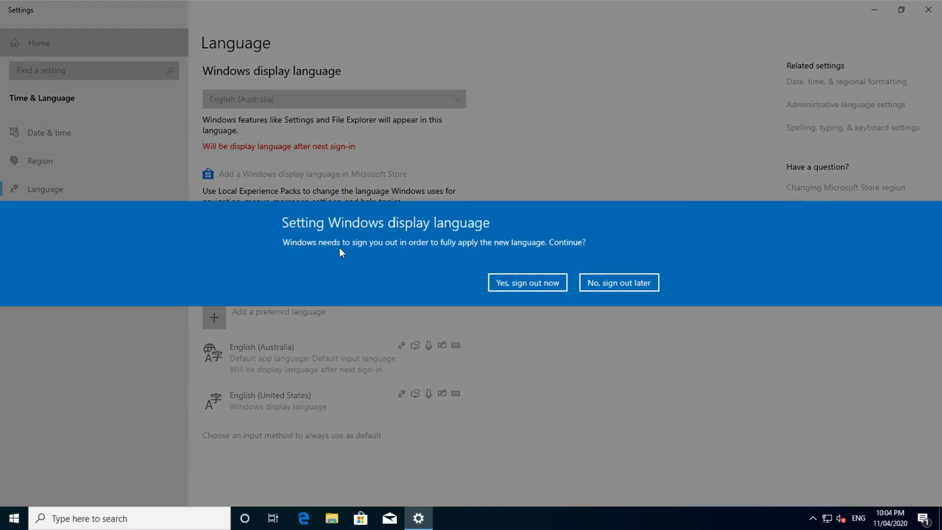
# Sign out now, then dismiss the lock screen and sign back in.
pyautogui.click(518, 283)
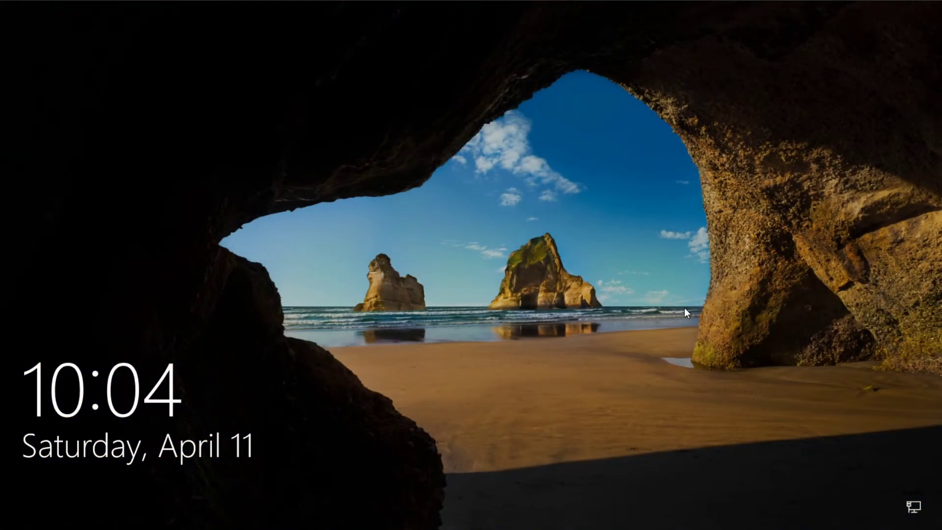
pyautogui.click(462, 323)
pyautogui.click(471, 304)
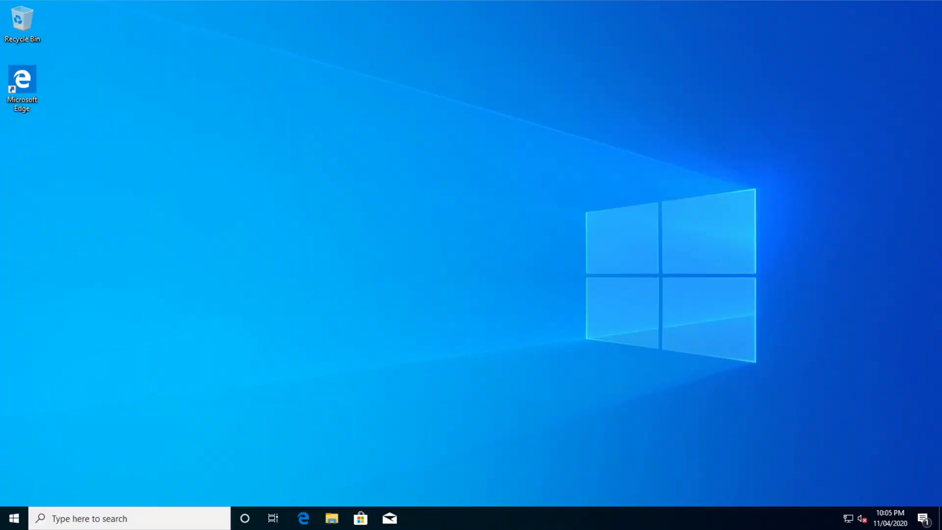
# Search the Start menu for 'lang', correcting a typo, and open Language settings.
pyautogui.click(9, 519)
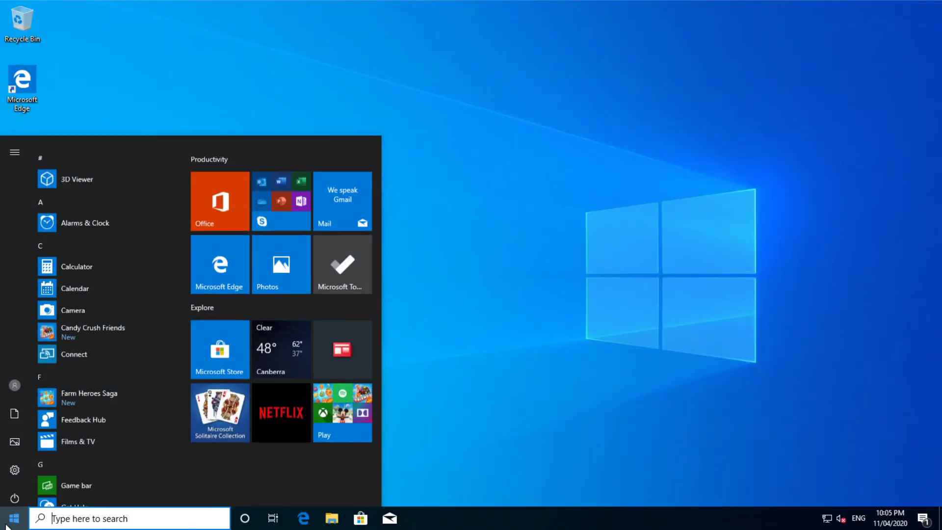
pyautogui.write('laung')
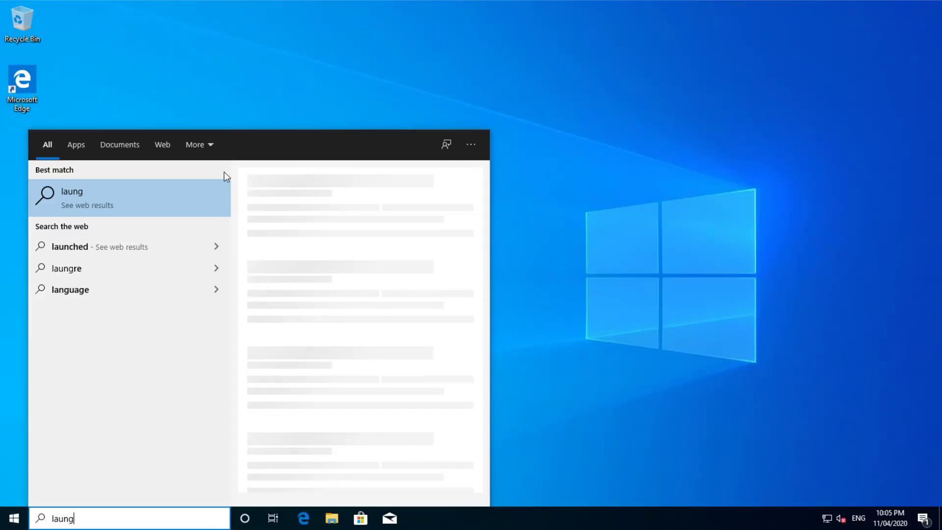
pyautogui.press('BackSpace')
pyautogui.press('BackSpace')
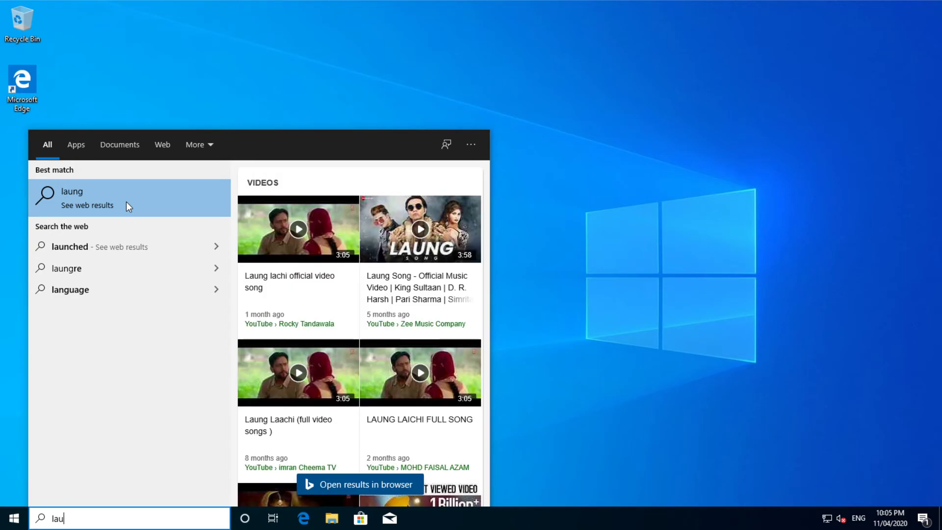
pyautogui.press('BackSpace')
pyautogui.write('ng')
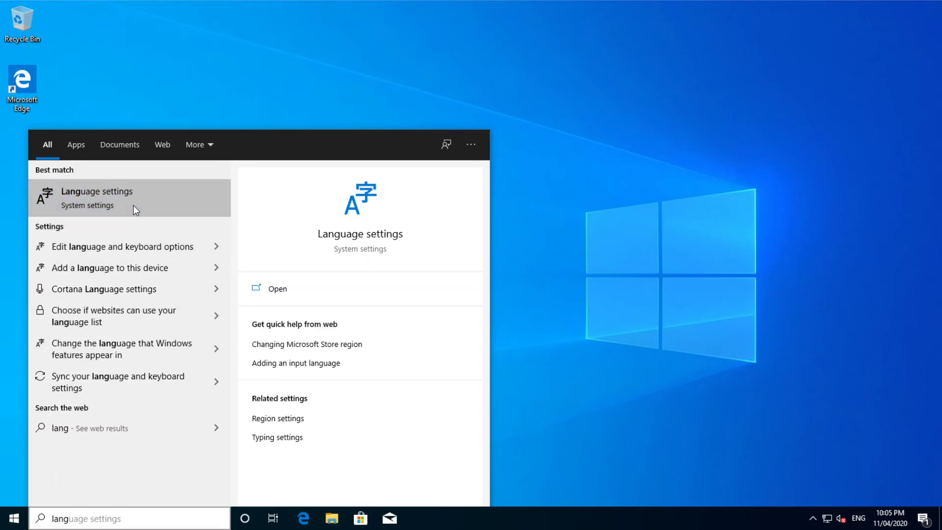
pyautogui.click(133, 206)
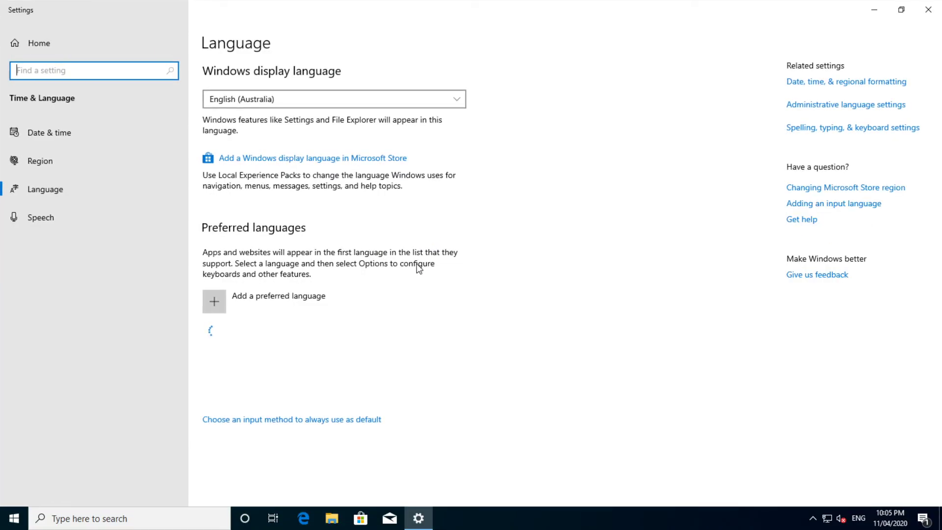